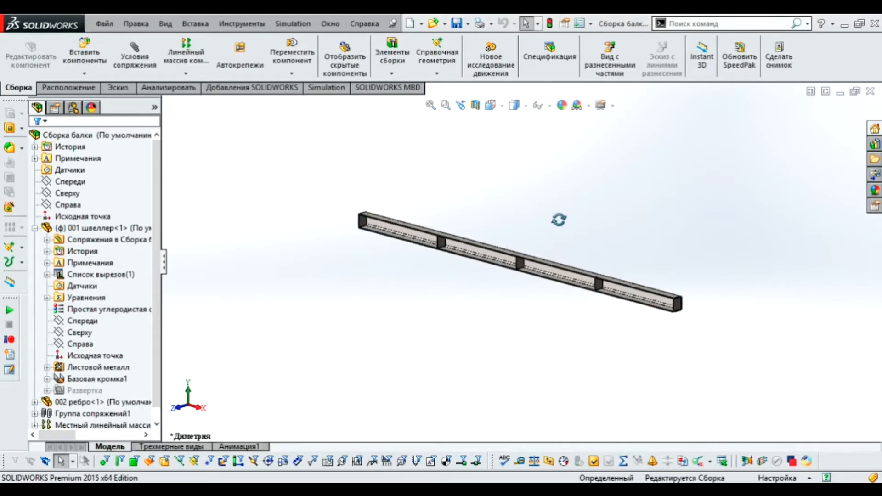
# Check the beam's length and the channel's wall thickness by selecting a long flange edge and a short end edge.
pyautogui.click(539, 253)
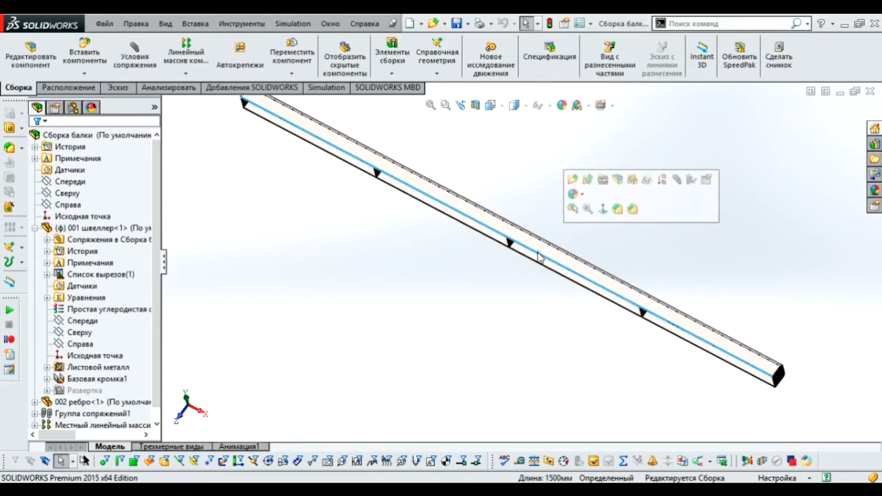
pyautogui.click(541, 349)
pyautogui.moveTo(548, 351); pyautogui.dragTo(561, 269, button='middle')
pyautogui.scroll(-5, 562, 270)
pyautogui.scroll(-6, 449, 236)
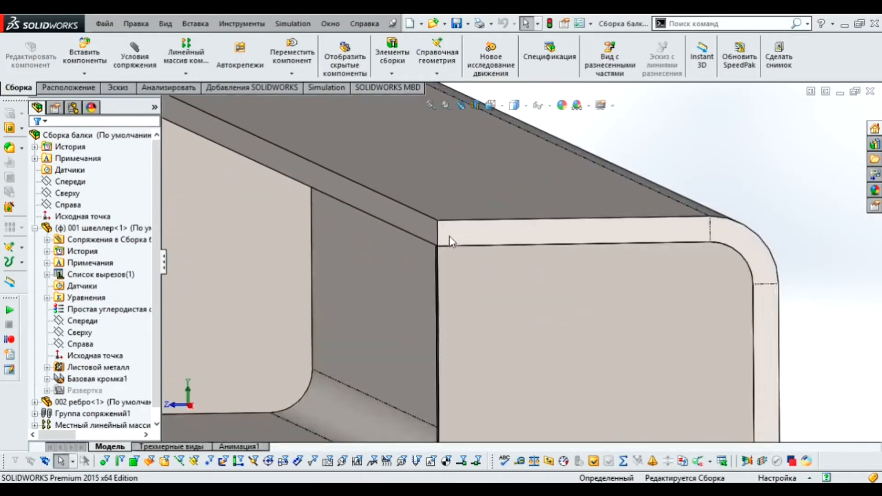
pyautogui.click(445, 233)
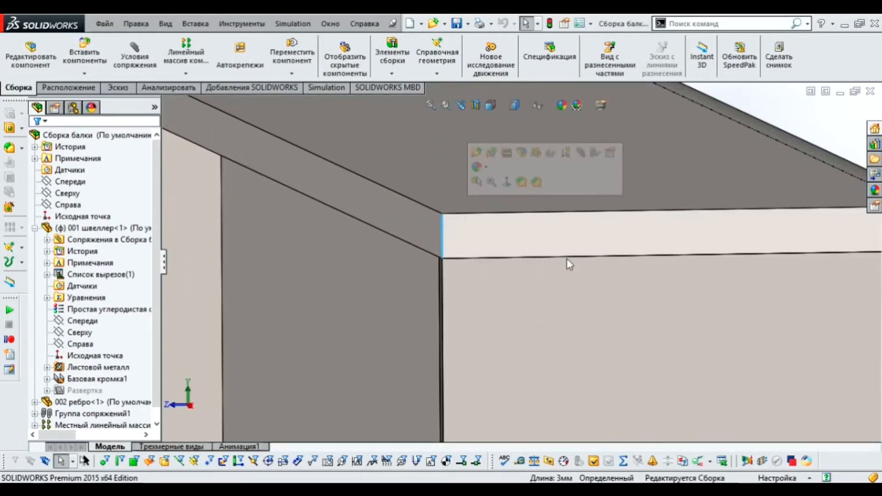
pyautogui.scroll(10, 567, 259)
pyautogui.moveTo(566, 258); pyautogui.dragTo(594, 242, button='middle')
pyautogui.click(531, 173)
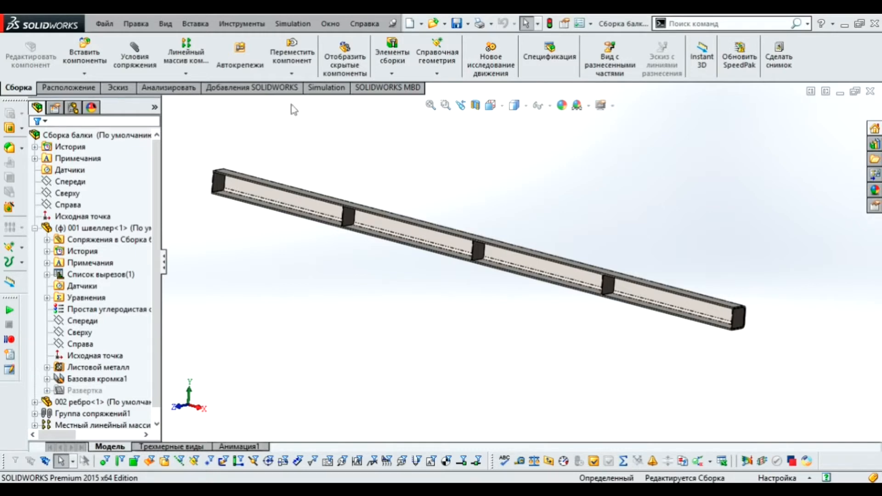
# Run an interference check on the whole beam assembly and close it.
pyautogui.click(169, 88)
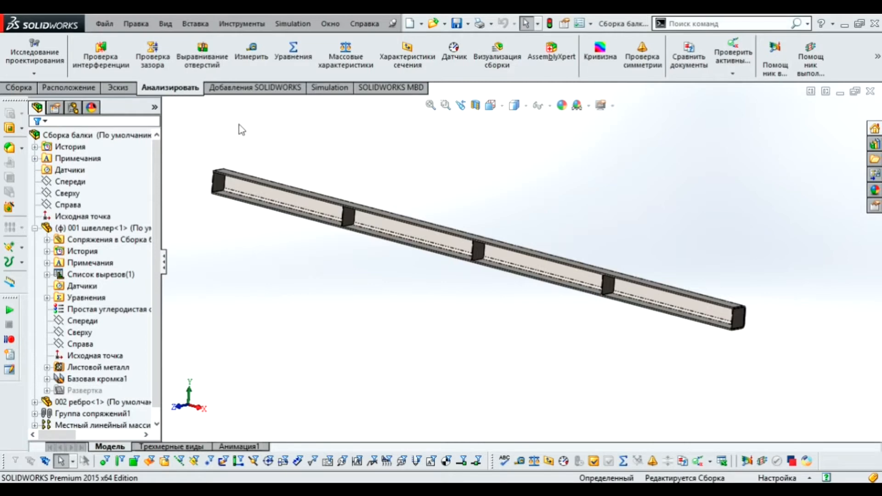
pyautogui.click(100, 53)
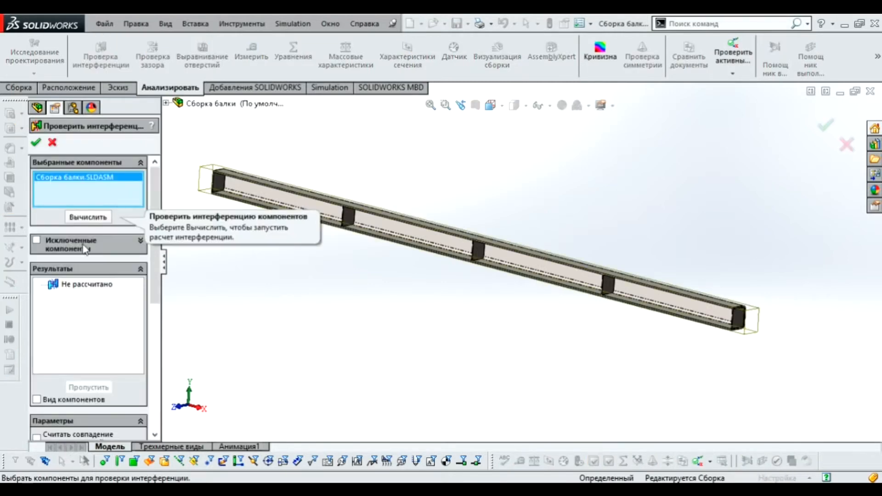
pyautogui.click(80, 221)
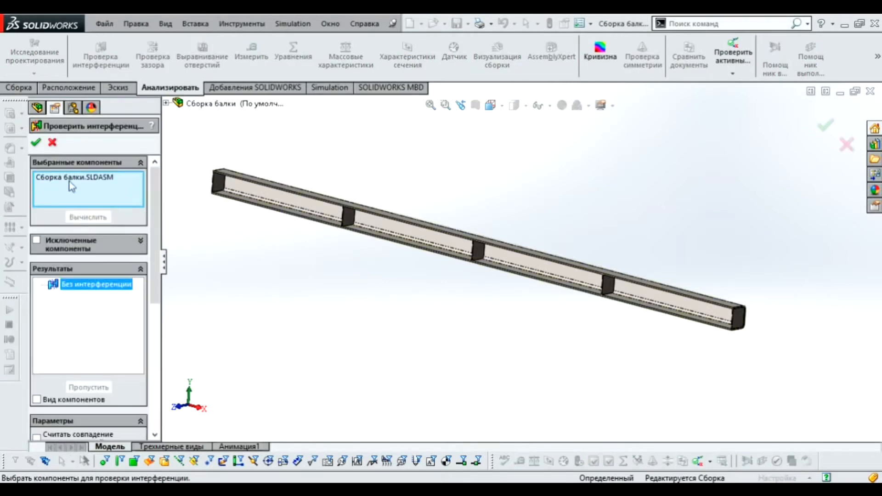
pyautogui.click(36, 142)
# Create a new static analysis study for the beam assembly.
pyautogui.moveTo(386, 291); pyautogui.dragTo(439, 270, button='middle')
pyautogui.click(340, 89)
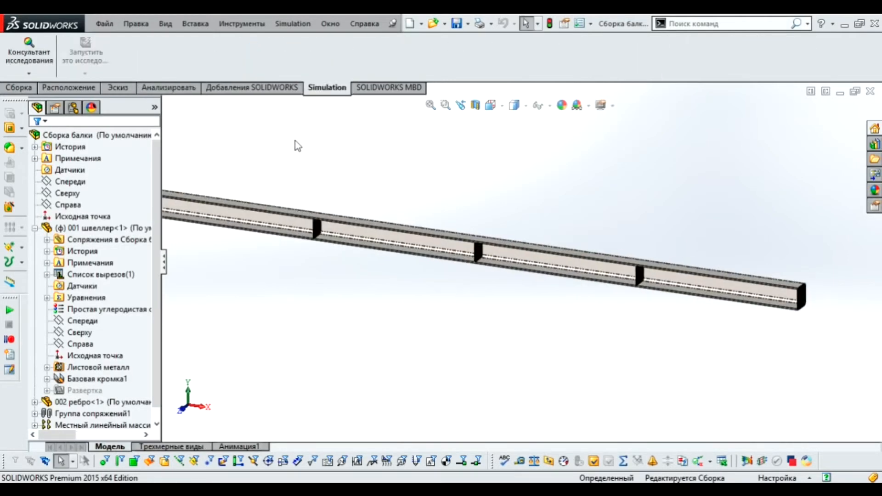
pyautogui.click(31, 74)
pyautogui.click(54, 98)
pyautogui.click(30, 141)
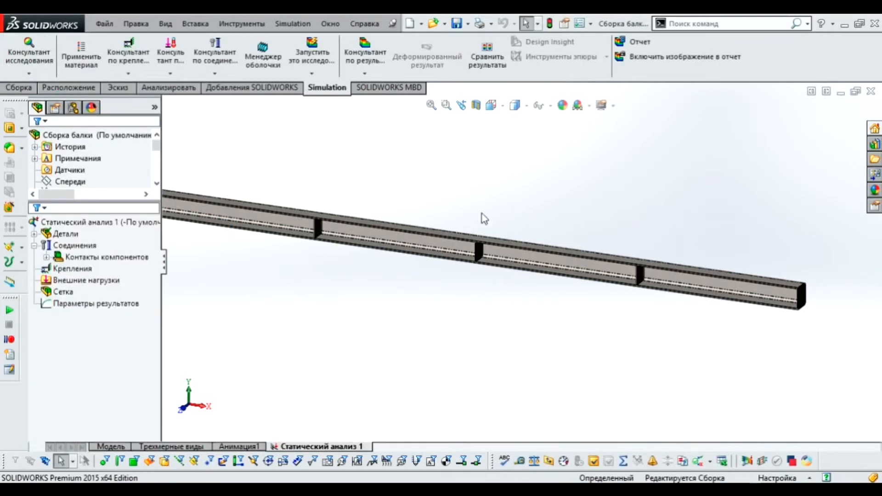
# Start a fixed geometry fixture and select the outer face of the end rib at one end of the beam.
pyautogui.scroll(3, 481, 214)
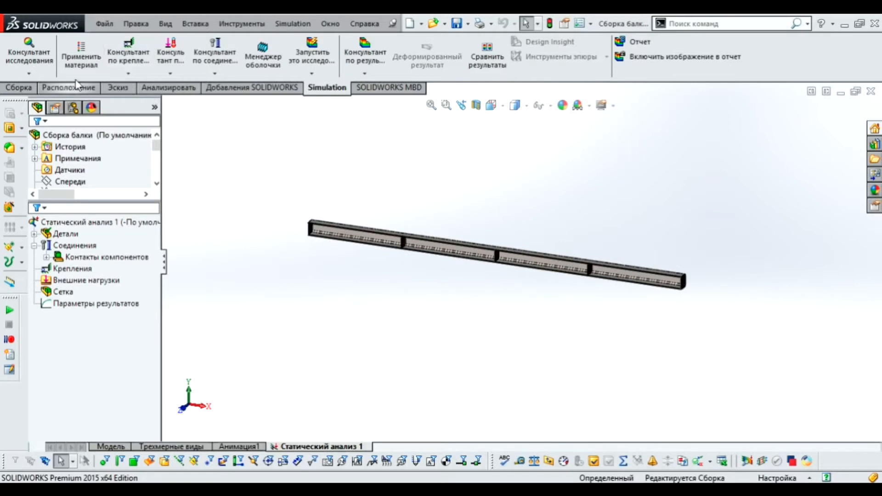
pyautogui.moveTo(473, 220); pyautogui.dragTo(442, 209, button='middle')
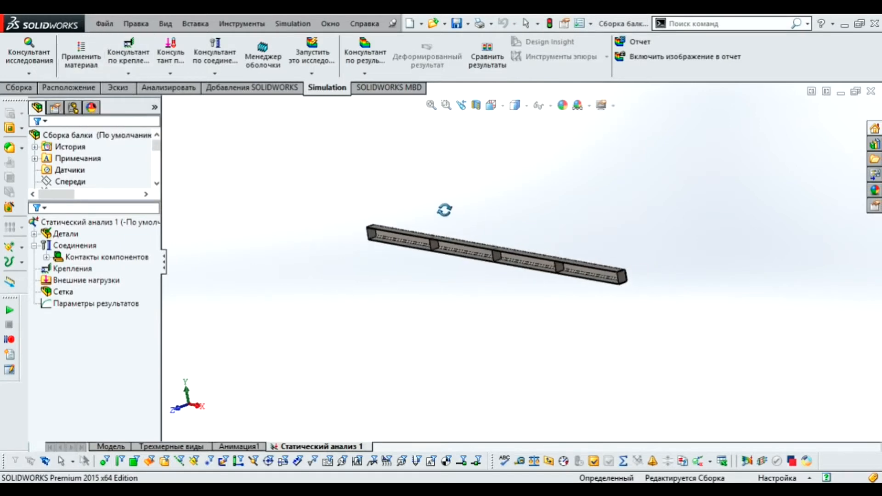
pyautogui.click(138, 74)
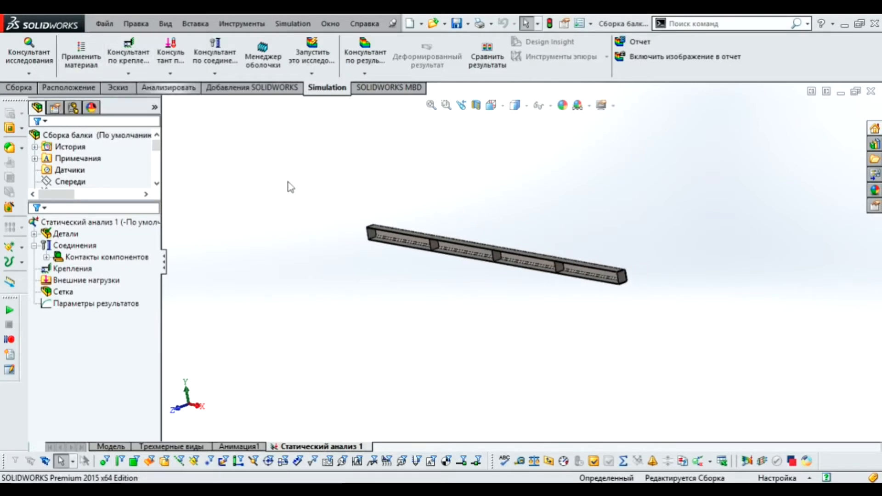
pyautogui.scroll(-10, 613, 277)
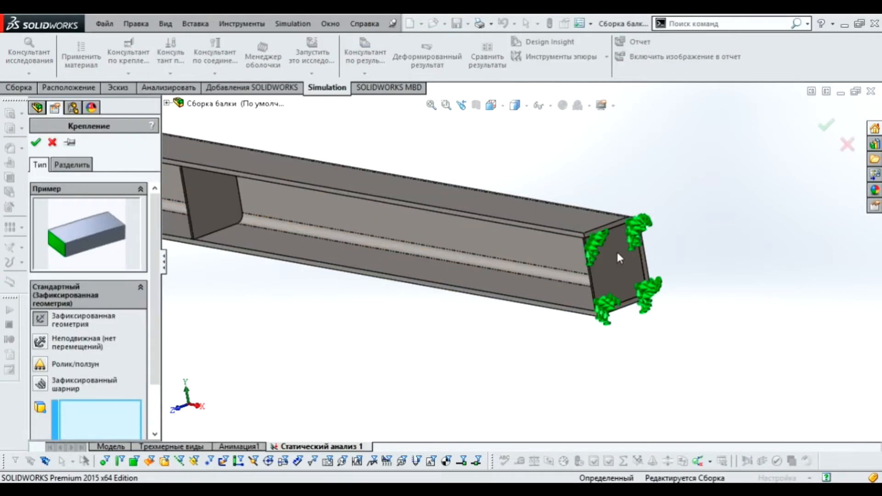
pyautogui.click(616, 252)
pyautogui.scroll(3, 617, 252)
pyautogui.scroll(4, 617, 252)
pyautogui.click(493, 268)
pyautogui.scroll(-13, 528, 255)
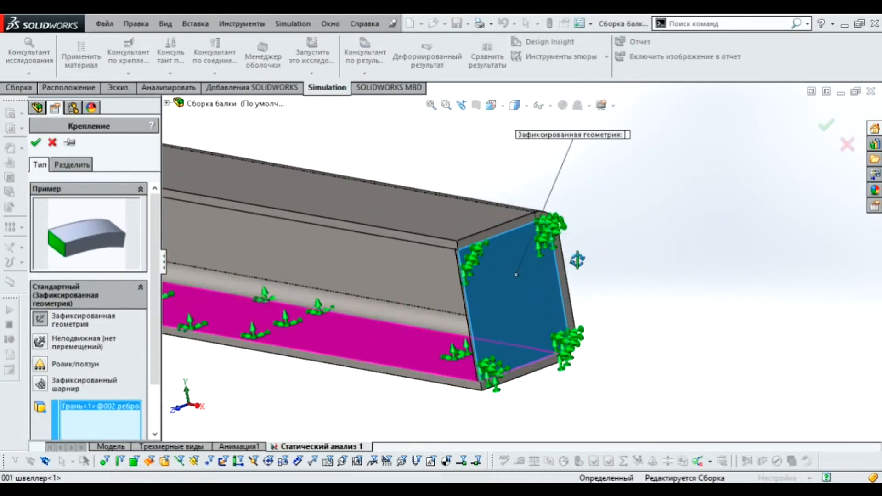
# Add the channel's end faces around that rib to the fixture: upper flange, both bends, web and lower flange.
pyautogui.click(503, 211)
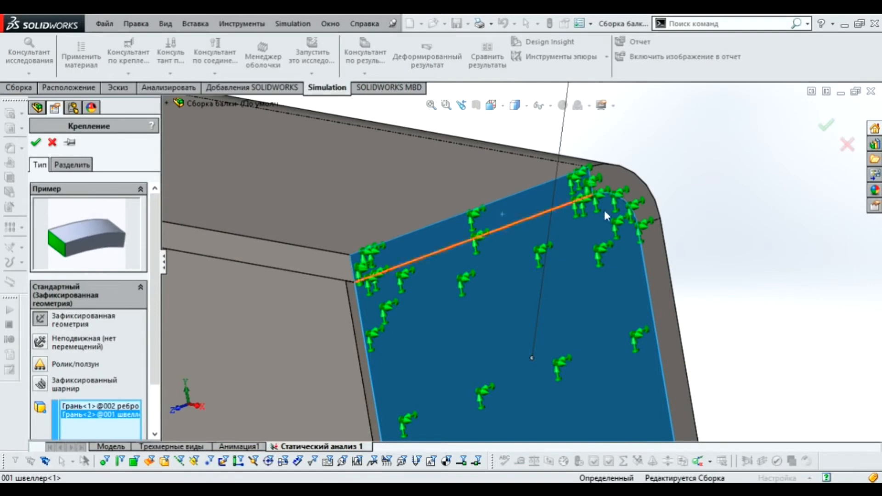
pyautogui.click(625, 182)
pyautogui.click(660, 258)
pyautogui.scroll(5, 660, 258)
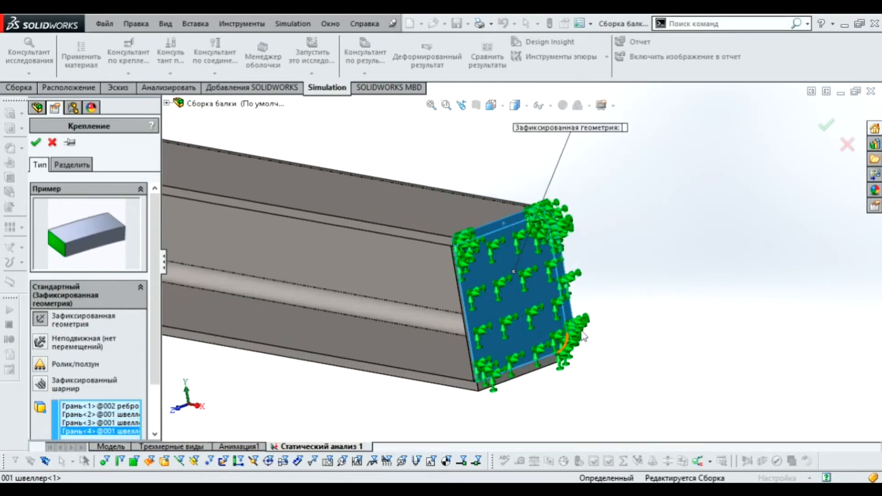
pyautogui.scroll(-10, 549, 339)
pyautogui.click(542, 344)
pyautogui.click(488, 384)
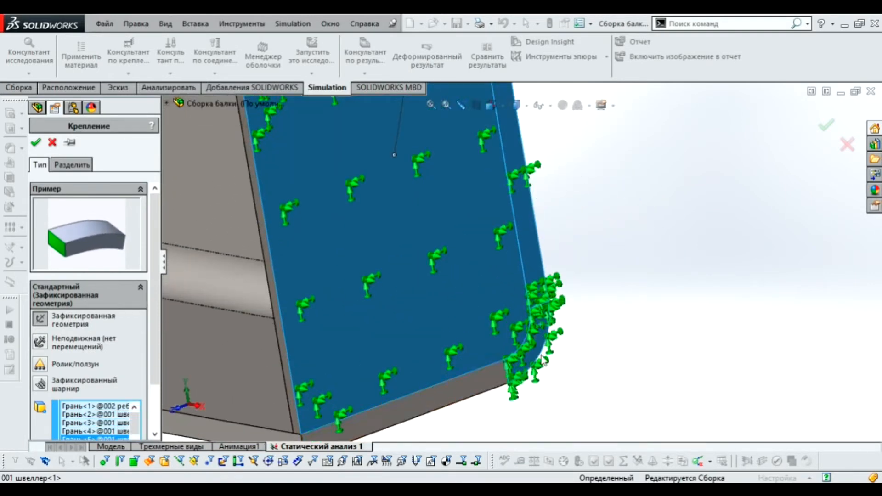
pyautogui.scroll(7, 491, 336)
pyautogui.scroll(5, 490, 336)
# Add the opposite end's rib face and the channel's upper flange, upper bend and web end faces to the fixture.
pyautogui.moveTo(487, 264); pyautogui.dragTo(546, 299, button='middle')
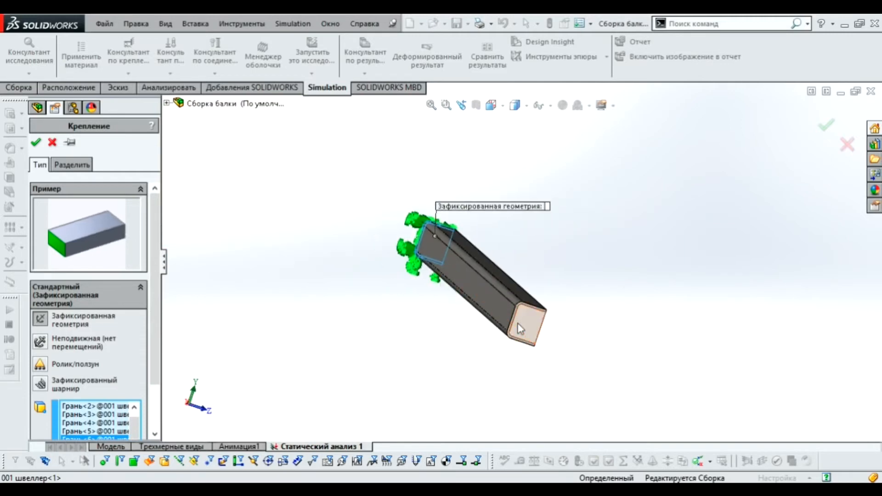
pyautogui.scroll(-2, 517, 322)
pyautogui.scroll(-5, 517, 317)
pyautogui.click(568, 238)
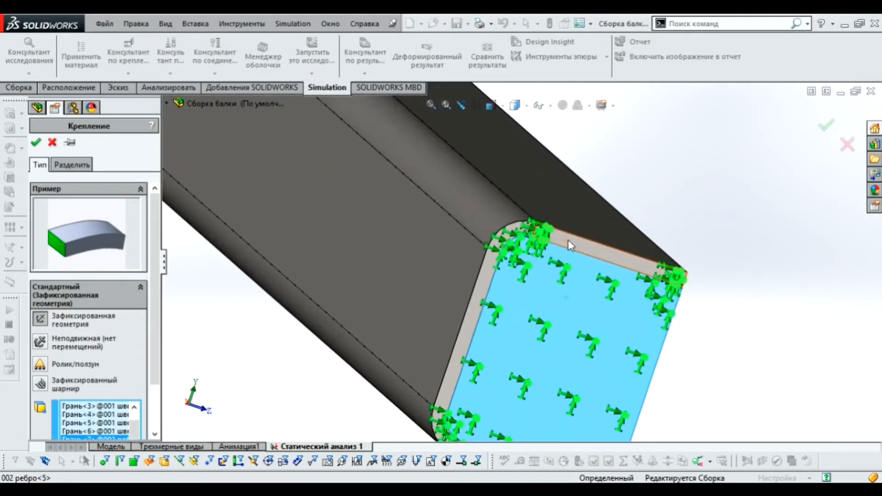
pyautogui.scroll(-3, 567, 239)
pyautogui.click(545, 244)
pyautogui.click(472, 226)
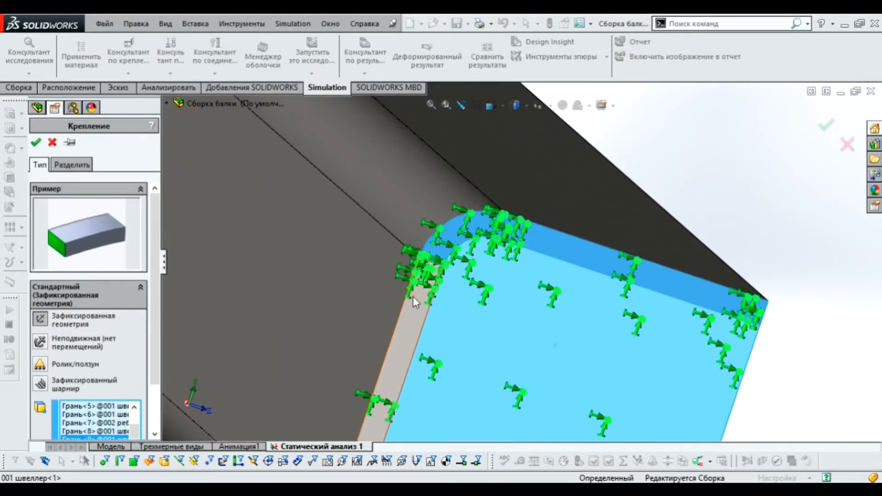
pyautogui.click(412, 297)
# Add the lower bend and lower flange end faces at the opposite end and apply the fixed geometry fixture.
pyautogui.scroll(1, 483, 280)
pyautogui.moveTo(486, 285); pyautogui.dragTo(449, 406, button='middle')
pyautogui.scroll(-1, 449, 387)
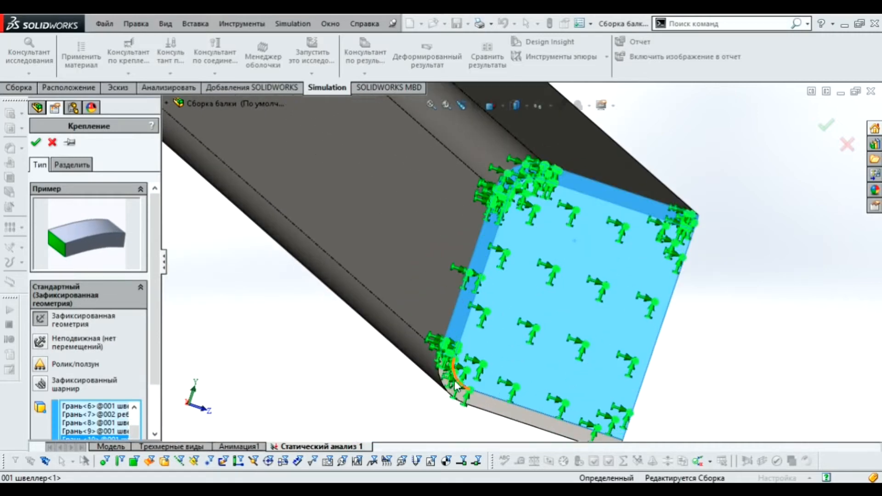
pyautogui.click(450, 384)
pyautogui.click(493, 408)
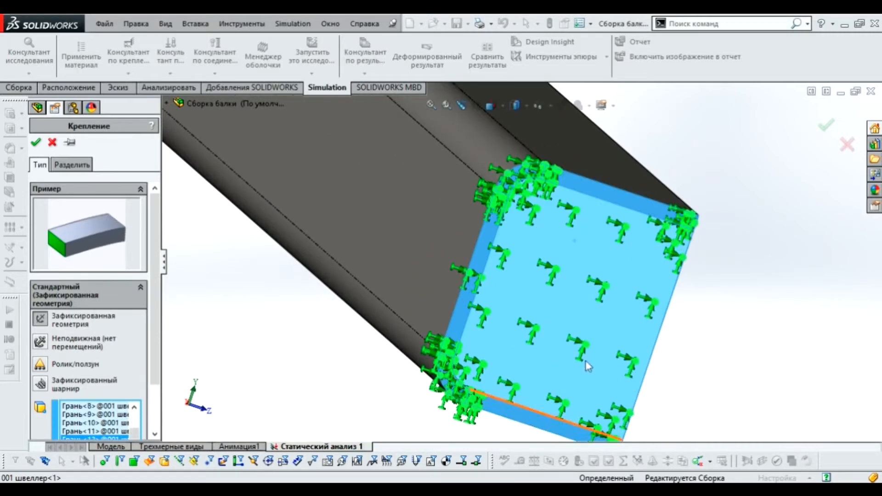
pyautogui.click(825, 130)
pyautogui.scroll(2, 545, 238)
# Apply a 500 N vertical force to the outer face of the channel's upper flange.
pyautogui.hotkey('ctrl', '1')
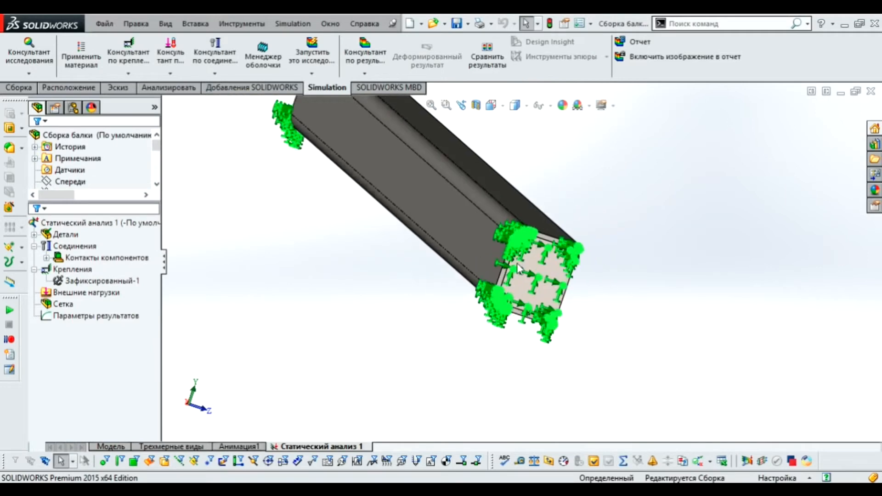
pyautogui.click(170, 72)
pyautogui.click(196, 97)
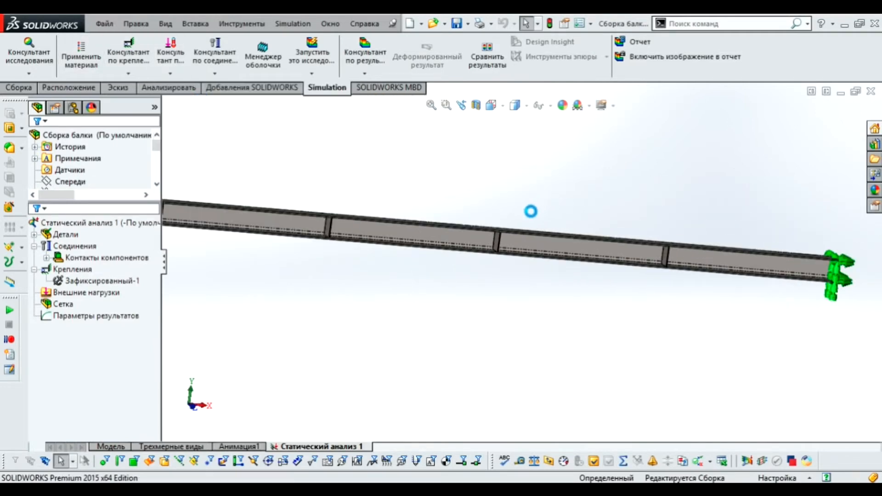
pyautogui.scroll(1, 528, 188)
pyautogui.moveTo(529, 188); pyautogui.dragTo(508, 238, button='middle')
pyautogui.scroll(-5, 508, 239)
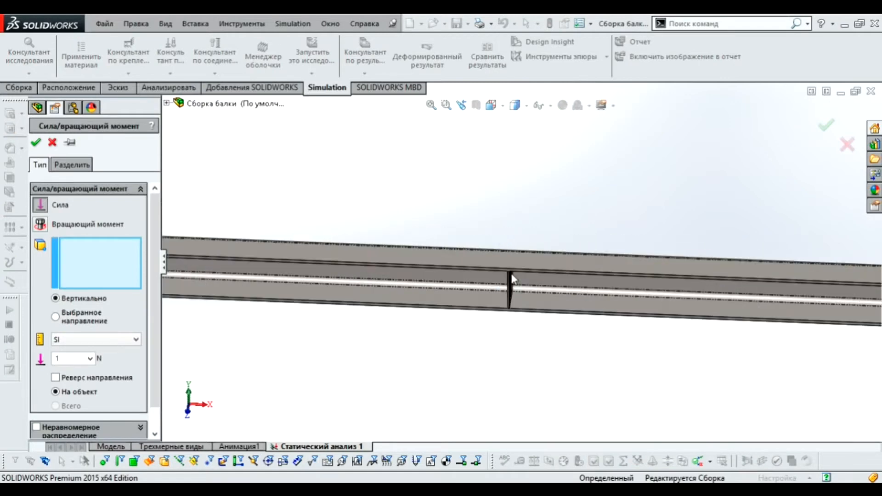
pyautogui.click(510, 252)
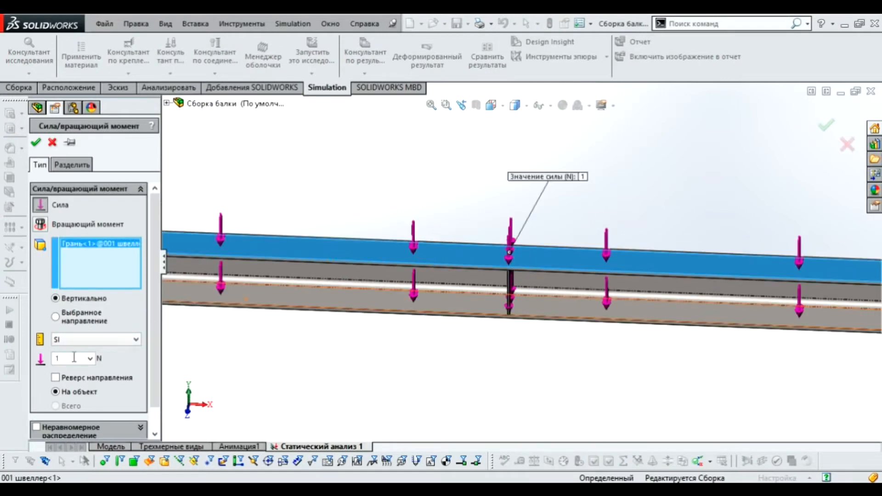
pyautogui.write('500')
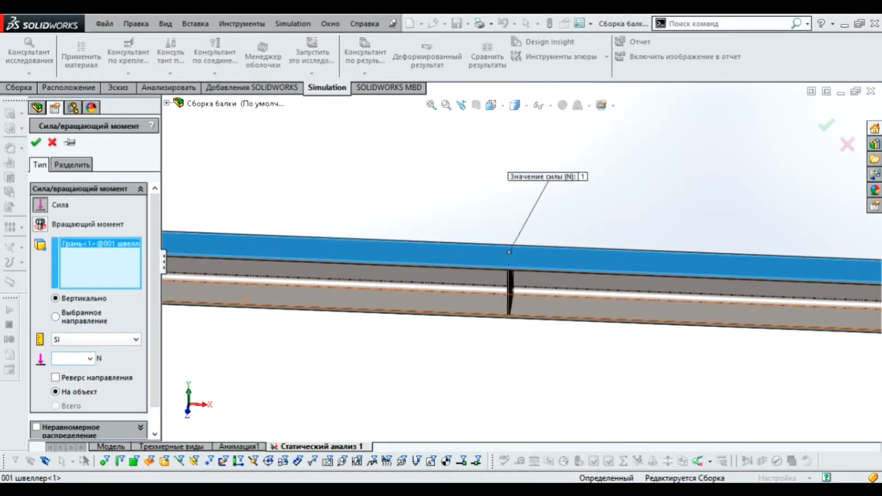
pyautogui.click(36, 142)
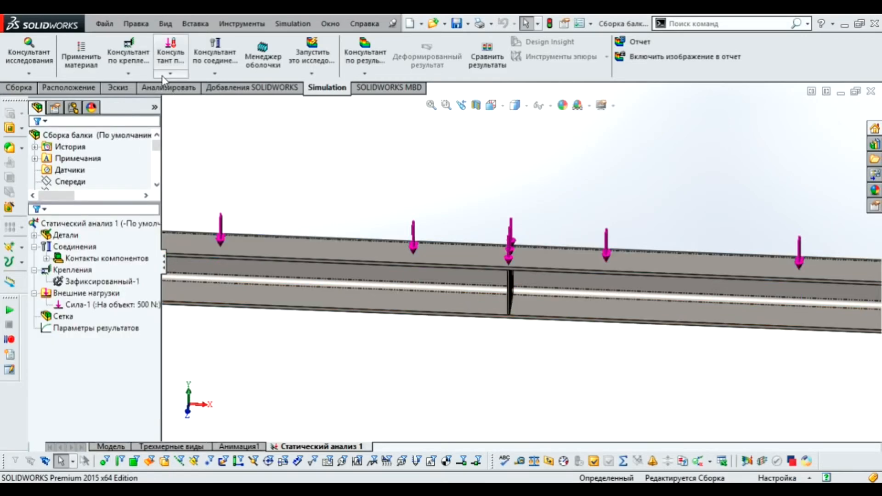
# Add a downward gravity load of 9.81 m/s^2 normal to the Сверху plane.
pyautogui.click(170, 74)
pyautogui.click(198, 137)
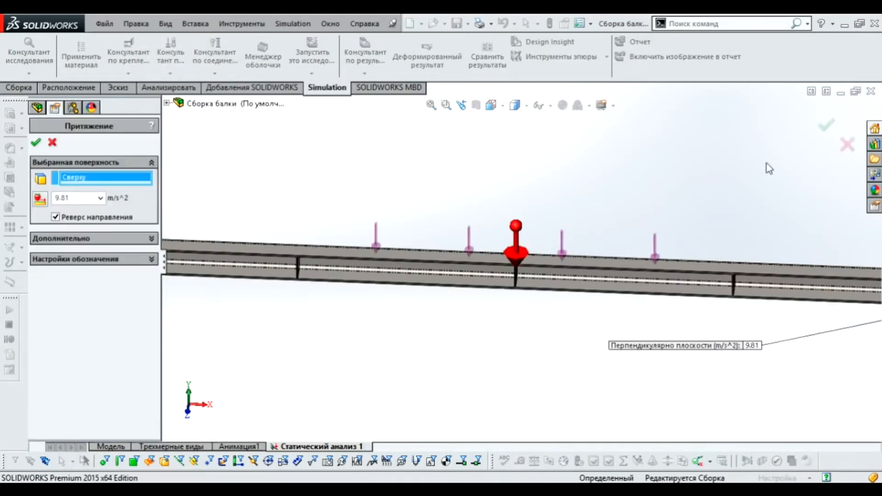
pyautogui.click(837, 121)
pyautogui.middleClick(556, 193)
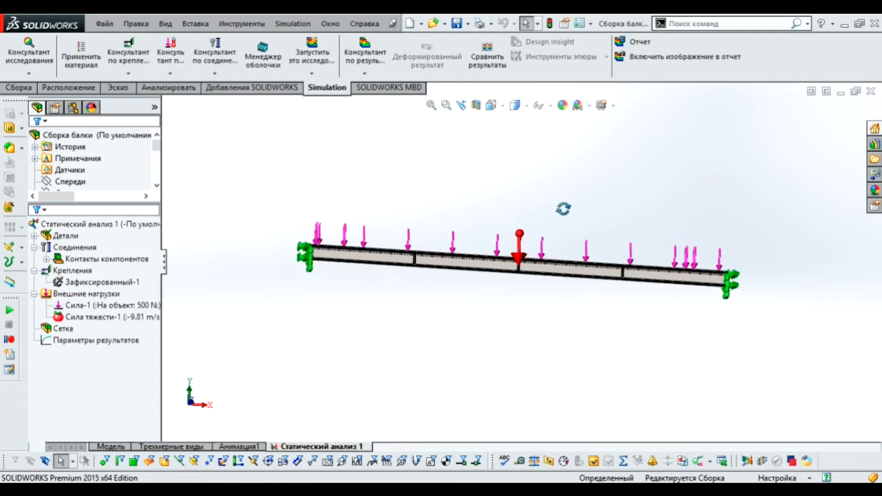
# Mesh the beam with a curvature-based mesh at a density somewhat finer than the default.
pyautogui.click(311, 74)
pyautogui.click(328, 110)
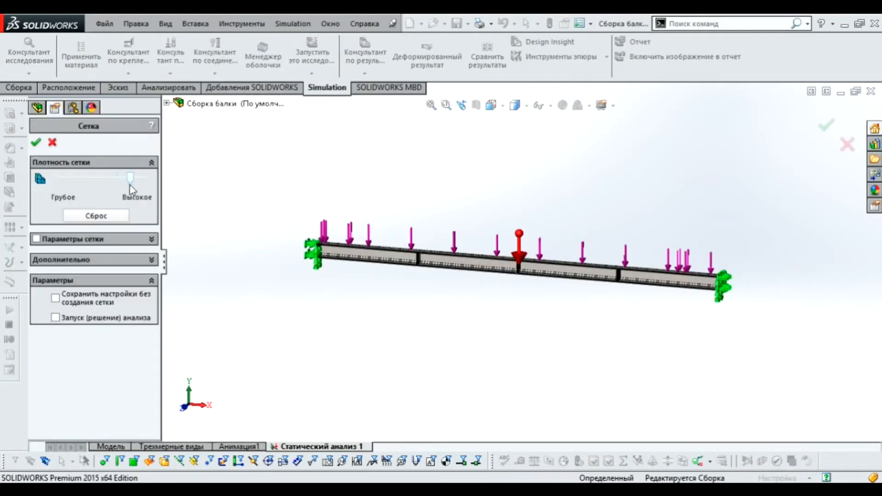
pyautogui.click(112, 242)
pyautogui.click(99, 271)
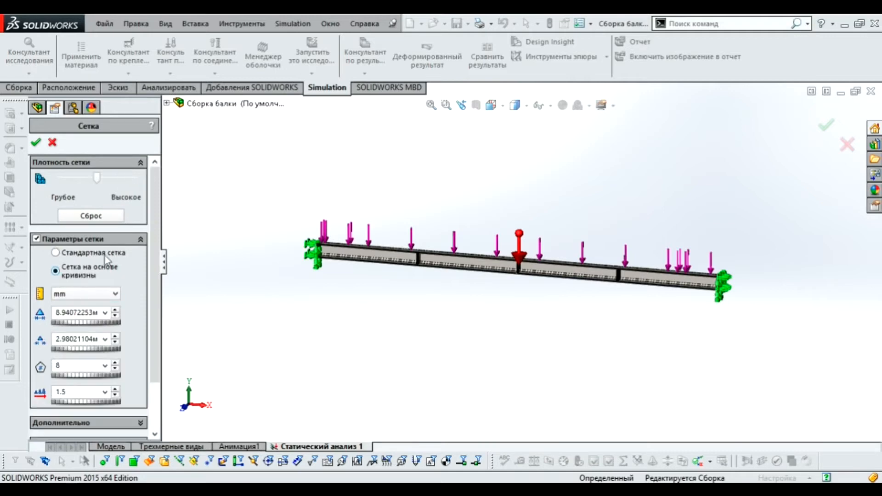
pyautogui.moveTo(107, 185); pyautogui.dragTo(120, 188)
pyautogui.click(35, 143)
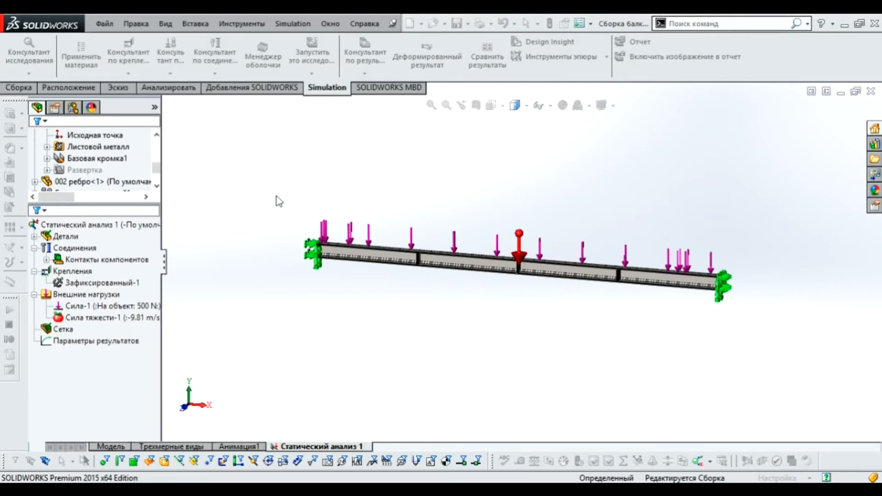
# Inspect the generated mesh along the beam from close up and as a whole.
pyautogui.moveTo(450, 248); pyautogui.dragTo(486, 266, button='middle')
pyautogui.scroll(-6, 551, 275)
pyautogui.moveTo(549, 185)
pyautogui.mouseDown(button='middle')
pyautogui.moveTo(566, 184)
pyautogui.moveTo(409, 235)
pyautogui.moveTo(556, 185)
pyautogui.moveTo(483, 138)
pyautogui.moveTo(402, 129)
pyautogui.mouseUp(button='middle')
pyautogui.scroll(6, 403, 129)
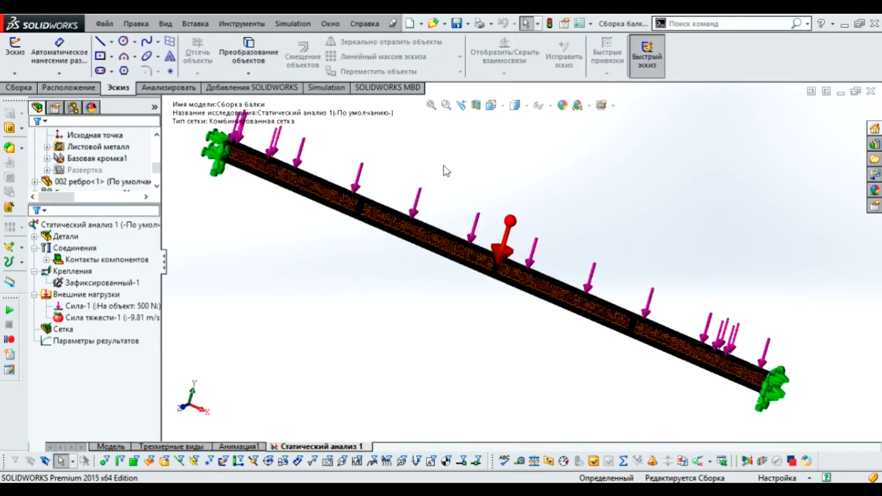
pyautogui.click(327, 88)
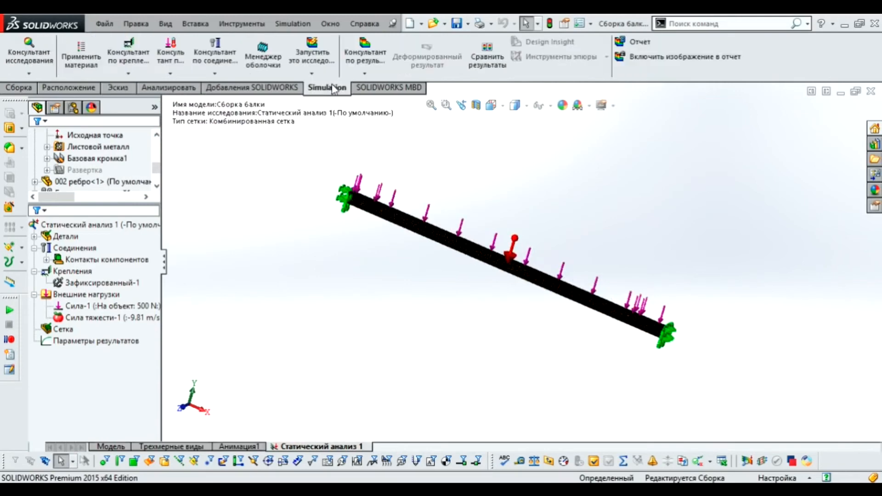
# Run the static study of the beam and view the resulting von Mises stress plot.
pyautogui.click(326, 51)
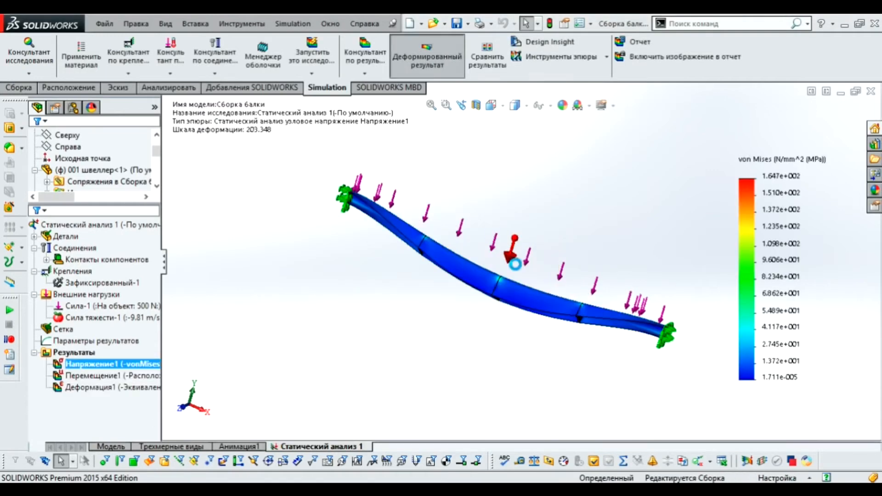
pyautogui.moveTo(517, 260); pyautogui.dragTo(487, 262, button='middle')
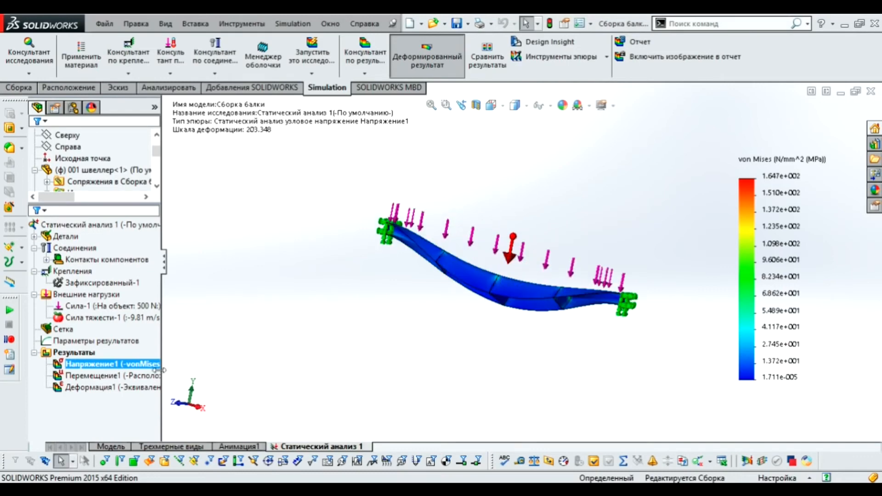
# Display the displacement plot Перемещение1 and set its legend number format to общий (general).
pyautogui.click(109, 386)
pyautogui.doubleClick(94, 375)
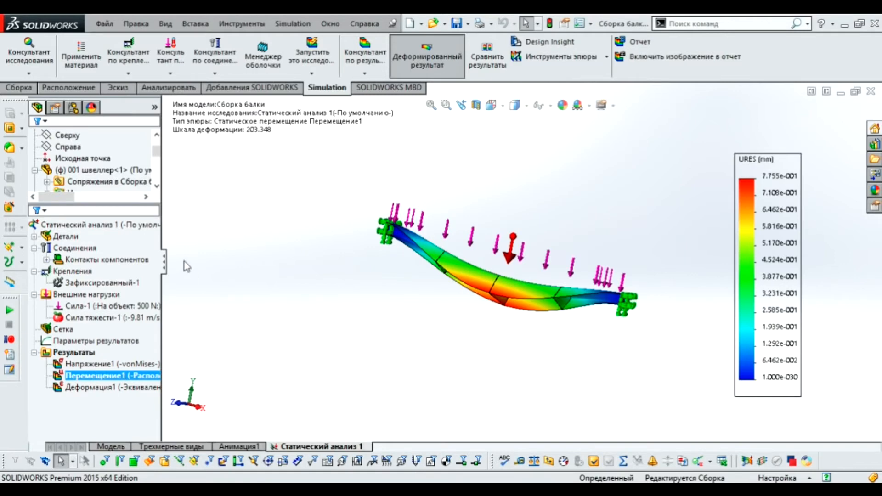
pyautogui.scroll(-5, 81, 336)
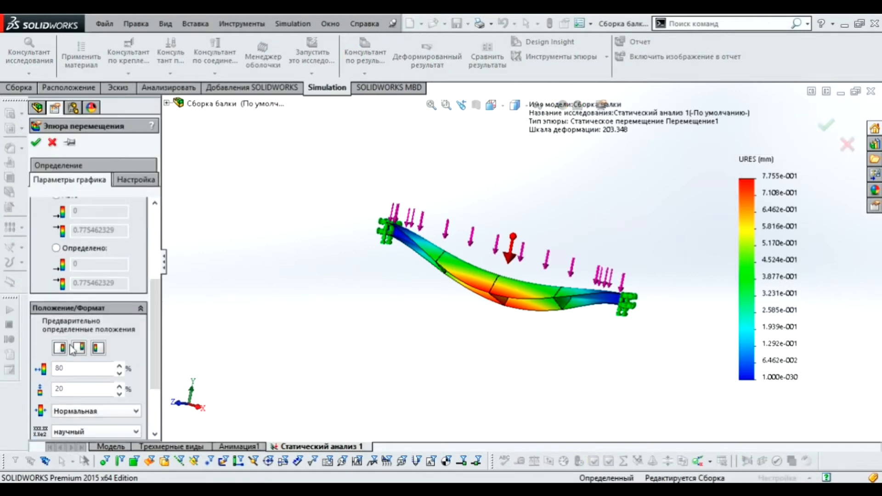
pyautogui.click(96, 432)
pyautogui.click(64, 457)
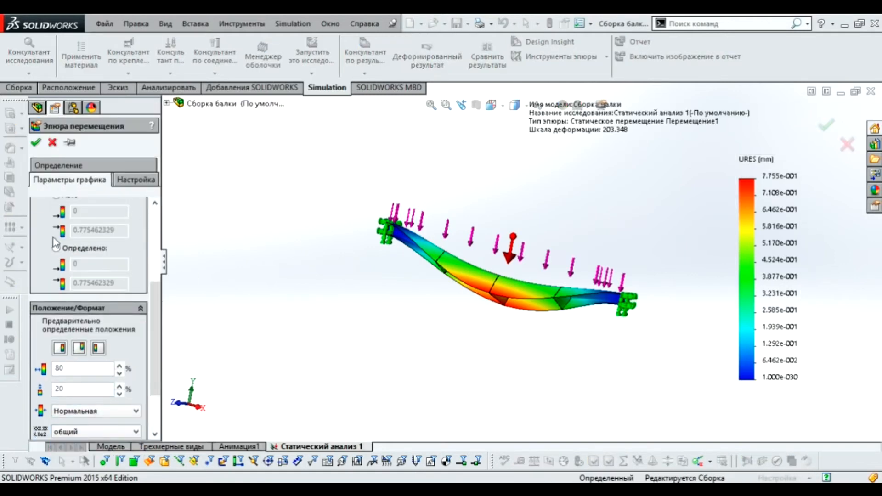
pyautogui.click(36, 143)
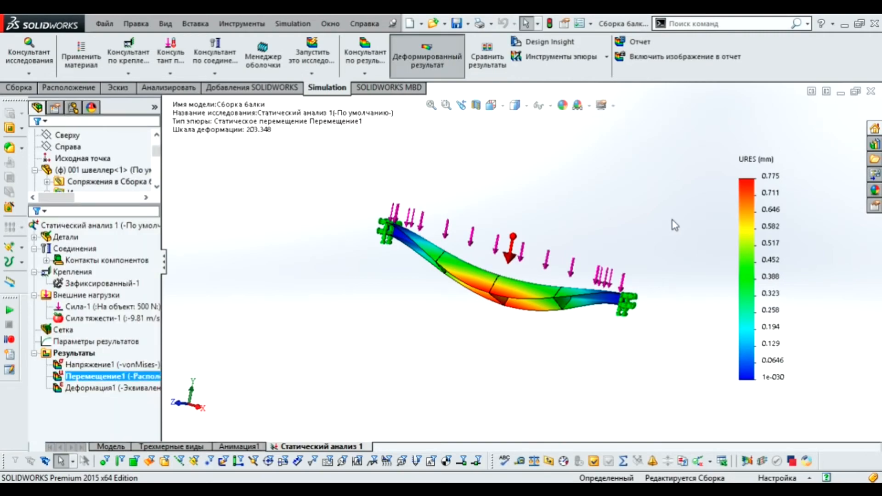
# Examine the displacement distribution around the middle rib from close up and along the whole beam.
pyautogui.scroll(-5, 581, 255)
pyautogui.moveTo(574, 246); pyautogui.dragTo(551, 212, button='middle')
pyautogui.scroll(2, 473, 229)
pyautogui.scroll(-2, 398, 325)
pyautogui.scroll(-4, 398, 330)
pyautogui.moveTo(445, 304); pyautogui.dragTo(448, 252, button='middle')
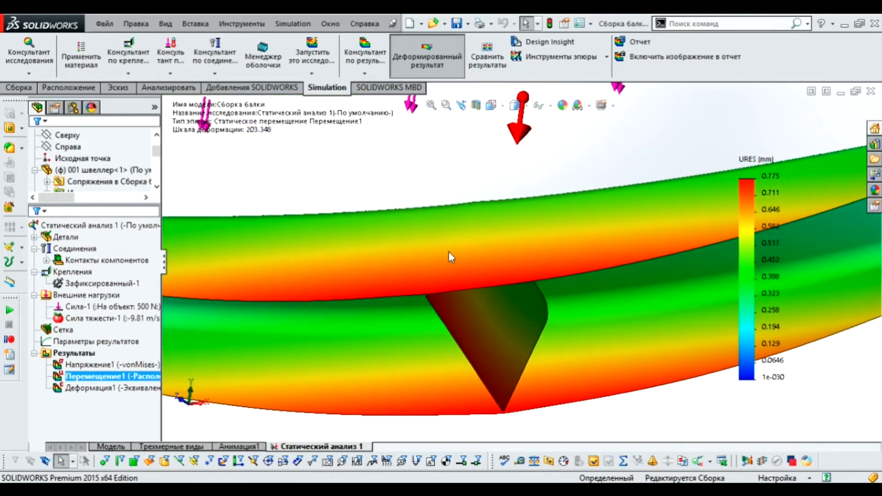
pyautogui.press('f')
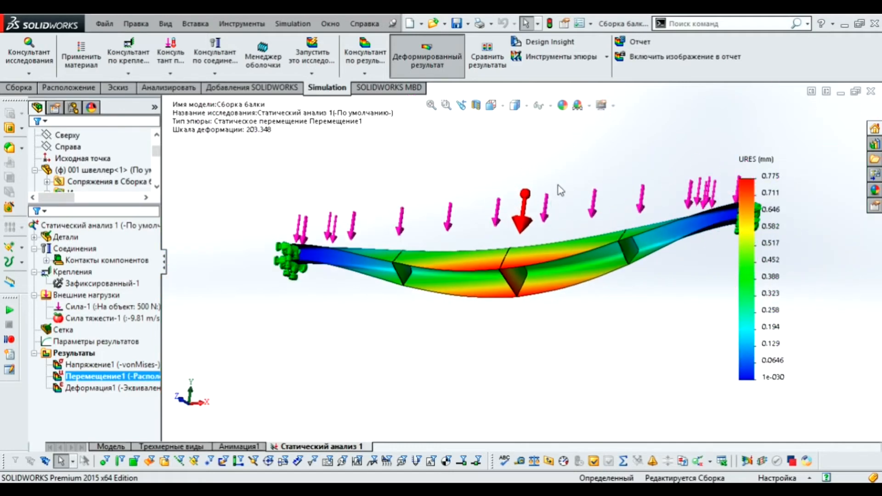
# Show the displacement plot on the undeformed shape and view the channel's open side with its ribs.
pyautogui.click(429, 54)
pyautogui.moveTo(502, 155); pyautogui.dragTo(519, 257, button='middle')
pyautogui.scroll(-5, 518, 257)
# Display the von Mises stress plot Напряжение1 and examine the stresses near the fixed end and along the beam.
pyautogui.click(114, 365)
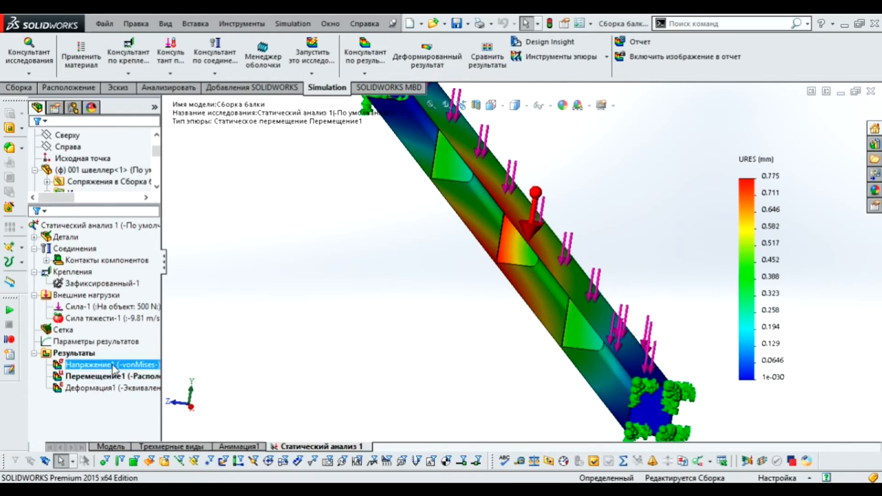
pyautogui.moveTo(570, 325); pyautogui.dragTo(381, 419, button='middle')
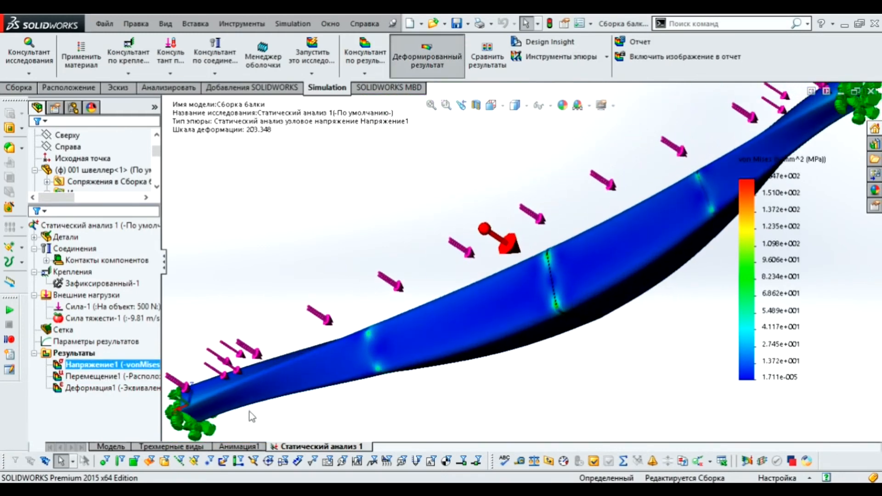
pyautogui.scroll(-8, 266, 379)
pyautogui.scroll(5, 317, 355)
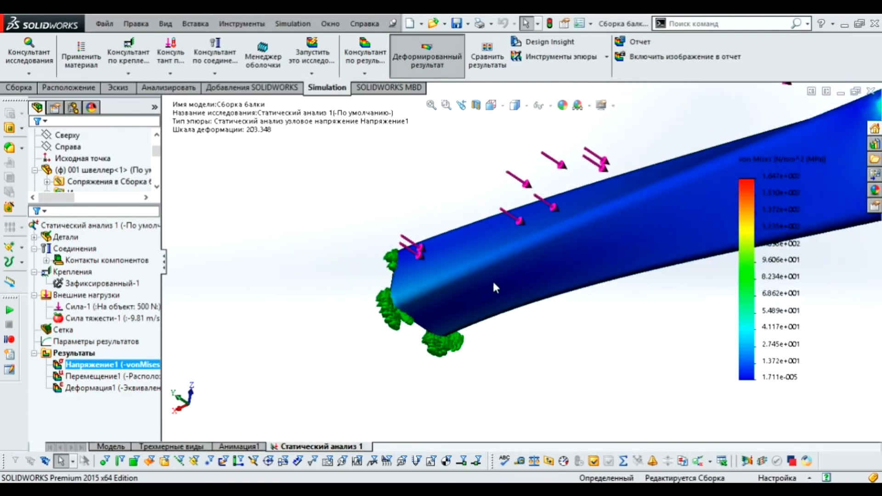
pyautogui.scroll(4, 493, 284)
pyautogui.scroll(-3, 656, 206)
pyautogui.scroll(3, 656, 206)
pyautogui.scroll(-3, 656, 206)
pyautogui.scroll(3, 655, 203)
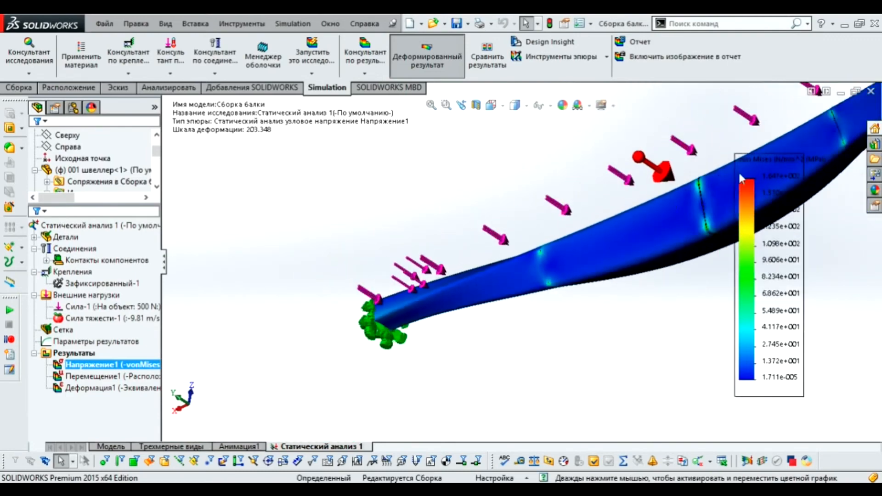
# Examine the stress concentration at the rounded corner of the rib where it meets the channel.
pyautogui.scroll(-8, 640, 212)
pyautogui.moveTo(566, 225); pyautogui.dragTo(733, 232, button='middle')
pyautogui.scroll(2, 518, 243)
pyautogui.moveTo(519, 250); pyautogui.dragTo(522, 209, button='middle')
pyautogui.scroll(-3, 522, 144)
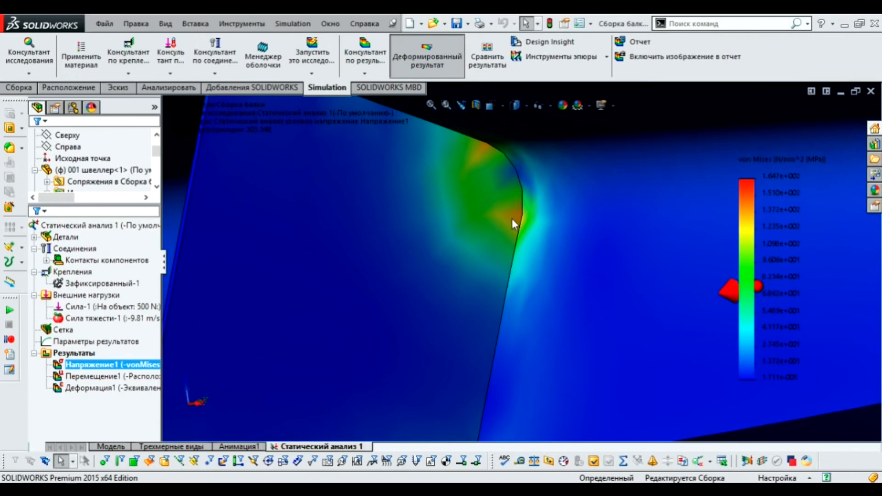
pyautogui.scroll(8, 512, 219)
pyautogui.moveTo(520, 239); pyautogui.dragTo(478, 262, button='middle')
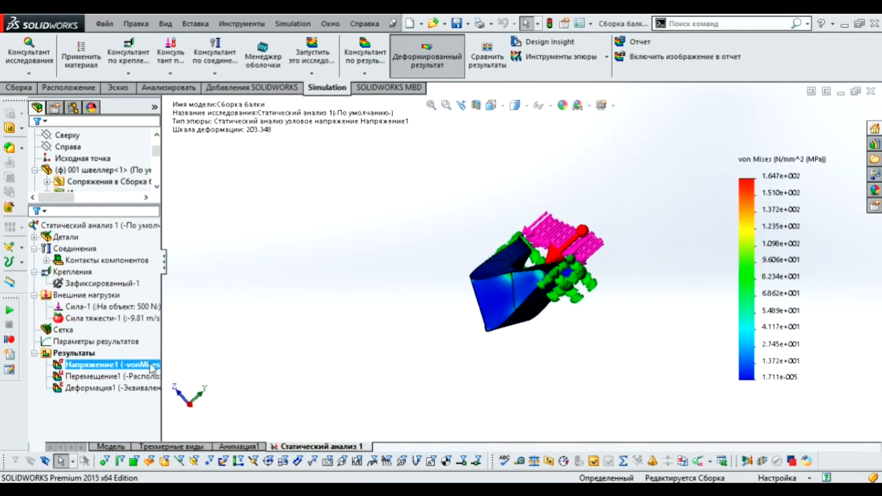
# Display the equivalent strain plot Деформация1 and view it along the ribbed side of the beam.
pyautogui.click(115, 388)
pyautogui.moveTo(493, 281)
pyautogui.mouseDown(button='middle')
pyautogui.moveTo(510, 203)
pyautogui.moveTo(571, 187)
pyautogui.moveTo(338, 337)
pyautogui.moveTo(528, 306)
pyautogui.moveTo(499, 275)
pyautogui.mouseUp(button='middle')
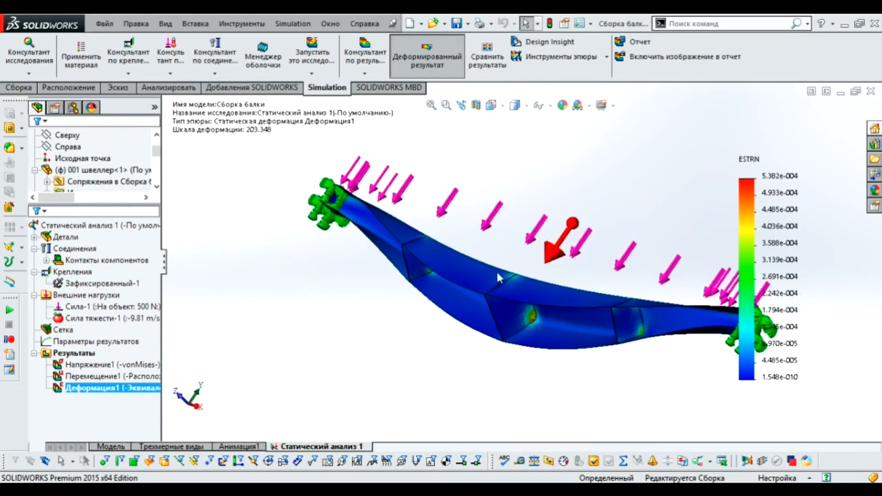